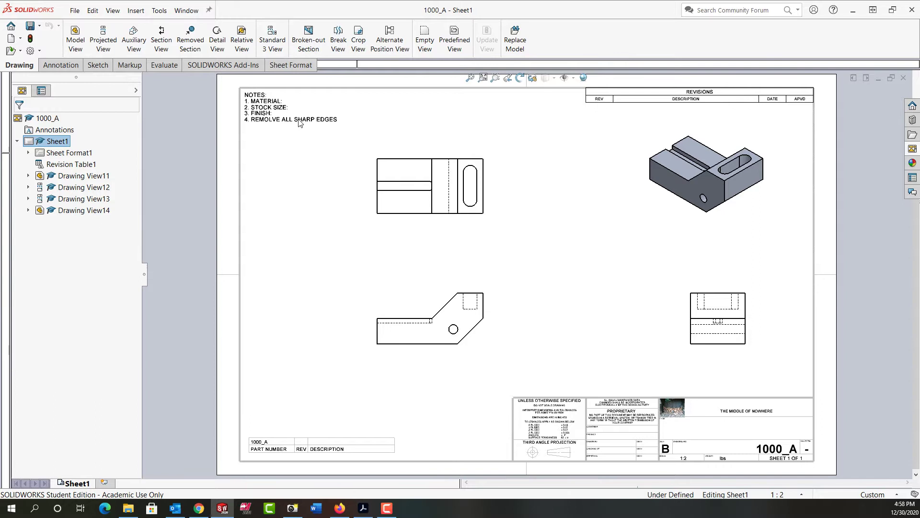
- Open the part 1000_A.sldprt from the top drawing view's right-click menu
{"action": "left_click", "coordinate": [490, 224]}
{"action": "right_click", "coordinate": [490, 223]}
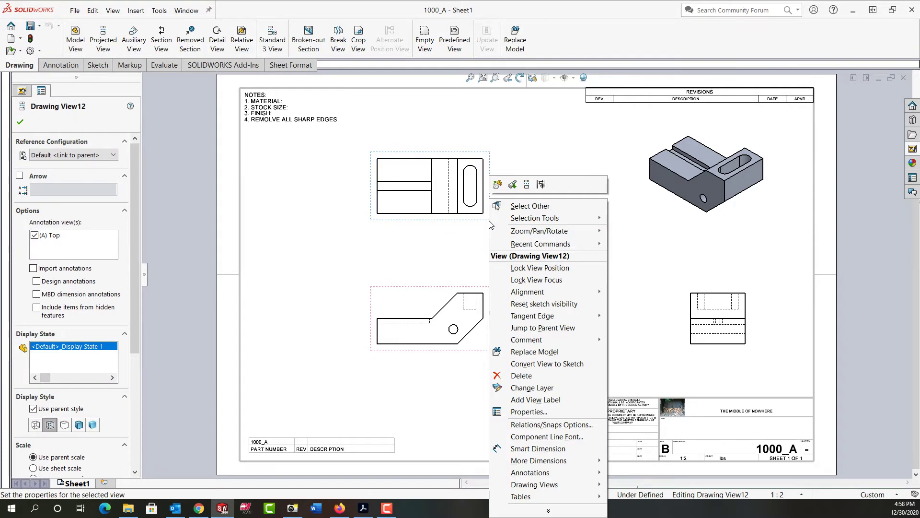
{"action": "left_click", "coordinate": [498, 185]}
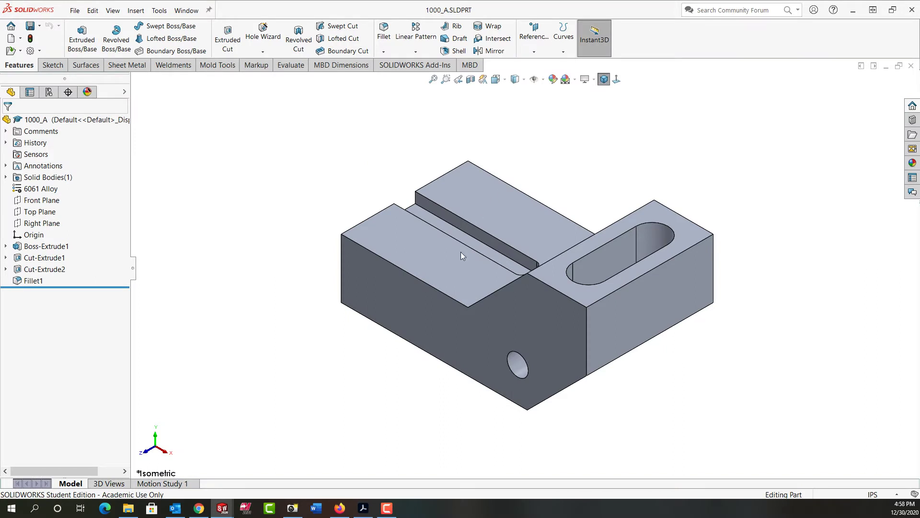
- In File > Properties, add a custom Material property linked to the part material (6061 Alloy)
{"action": "left_click", "coordinate": [75, 10]}
{"action": "left_click", "coordinate": [102, 290]}
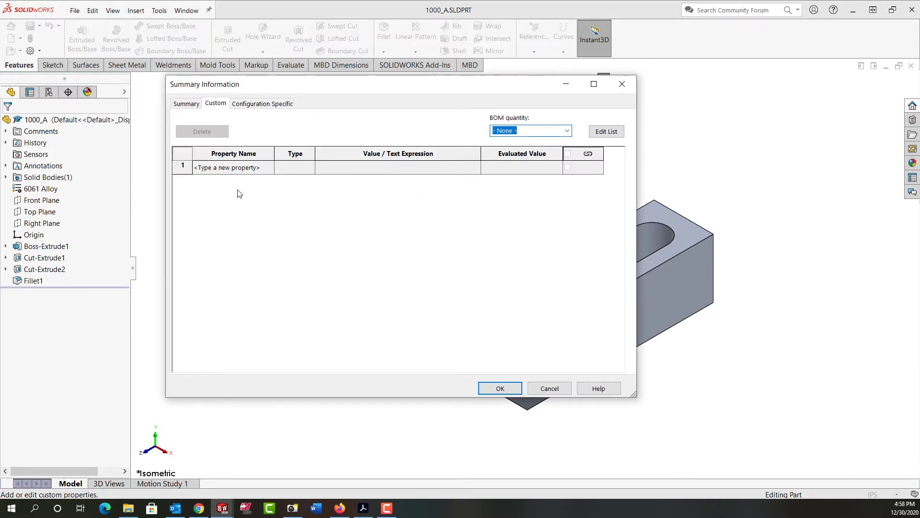
{"action": "left_click", "coordinate": [254, 172]}
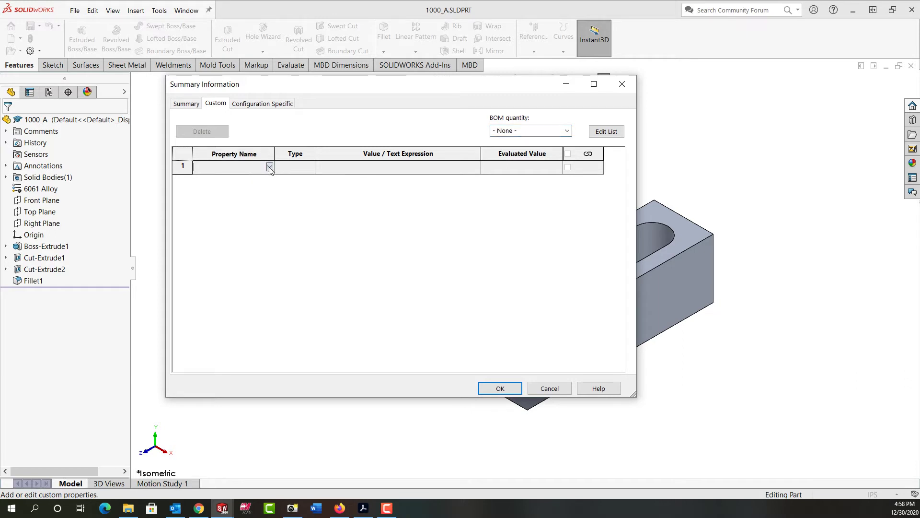
{"action": "left_click", "coordinate": [270, 167]}
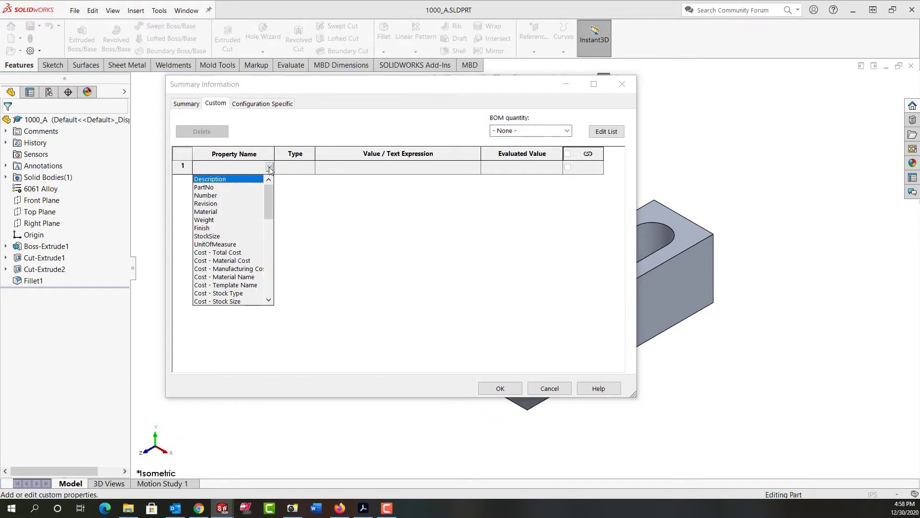
{"action": "left_click", "coordinate": [207, 212]}
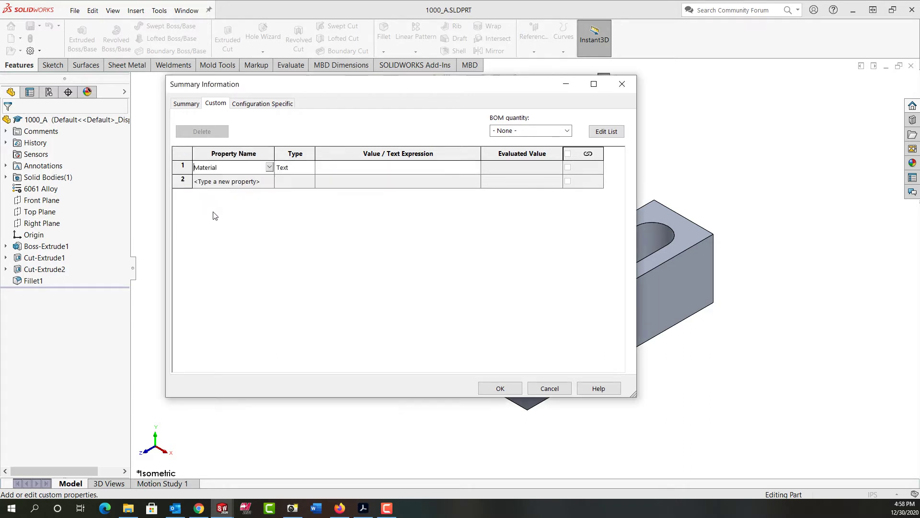
{"action": "left_click", "coordinate": [346, 170]}
{"action": "left_click", "coordinate": [477, 167]}
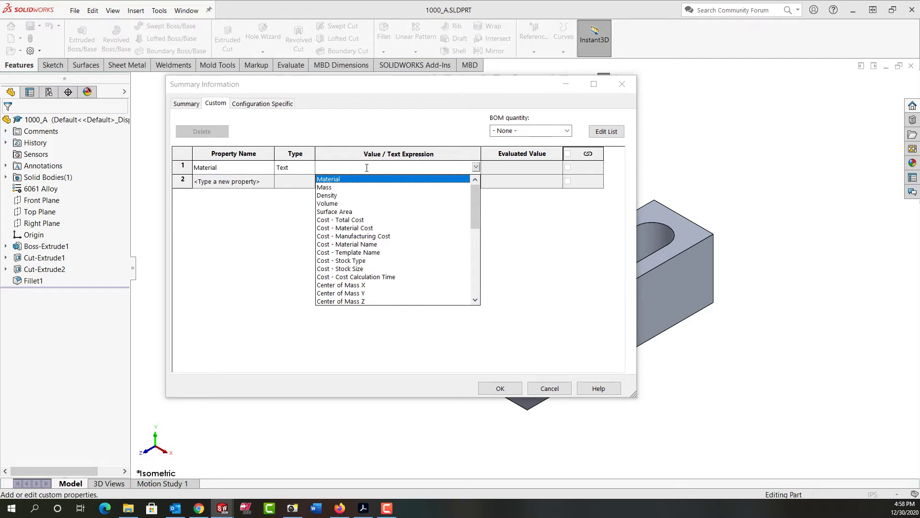
{"action": "left_click", "coordinate": [345, 179]}
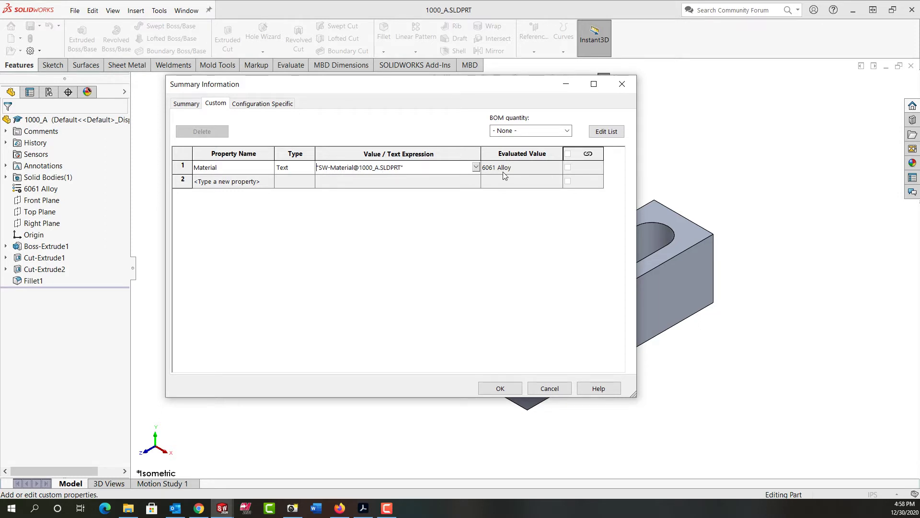
{"action": "left_click", "coordinate": [499, 388]}
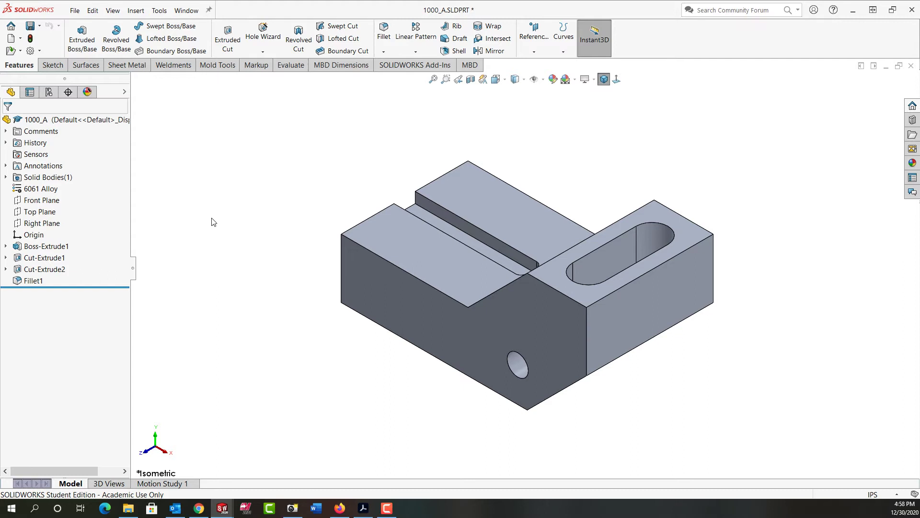
- Check that the drawing's note reads MATERIAL: 6061 Alloy, then return to the 1000_A part
{"action": "key", "text": "ctrl+Tab"}
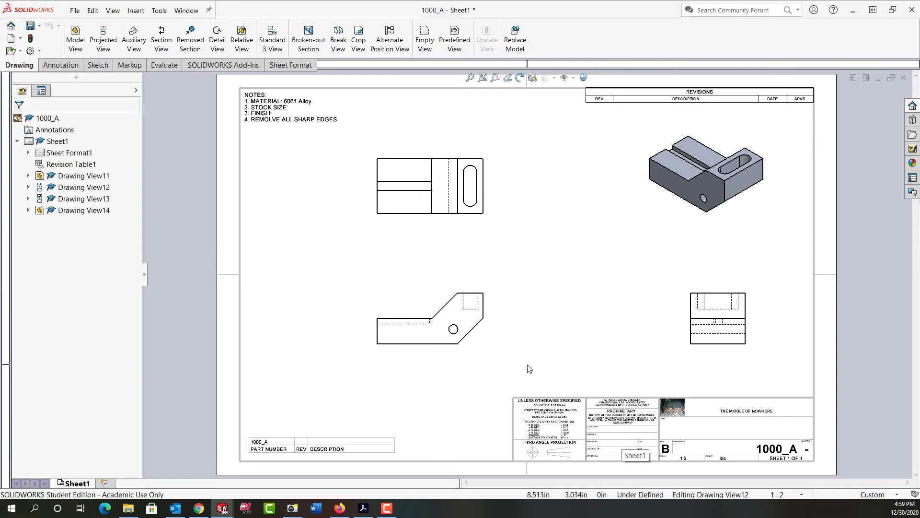
{"action": "key", "text": "ctrl+Tab"}
- Reopen 1000_A's custom properties and start a second property row
{"action": "left_click", "coordinate": [75, 10]}
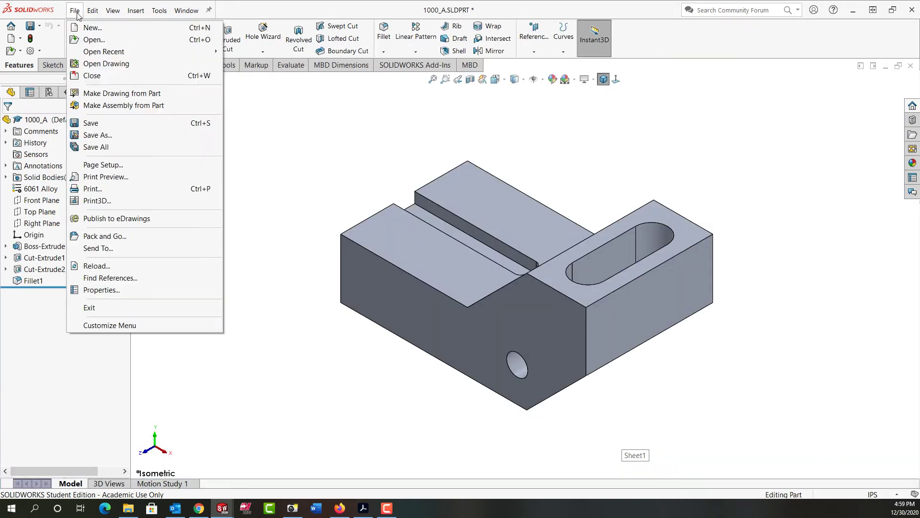
{"action": "left_click", "coordinate": [105, 290]}
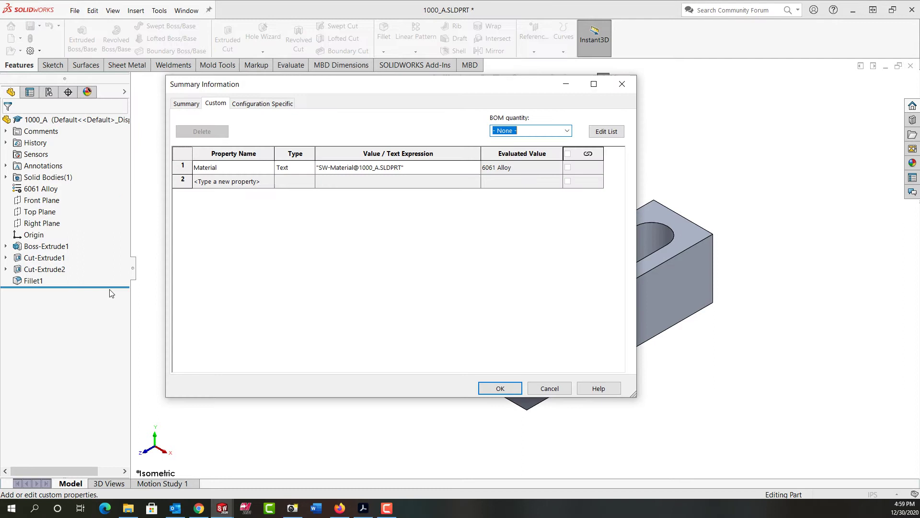
{"action": "left_click", "coordinate": [232, 181]}
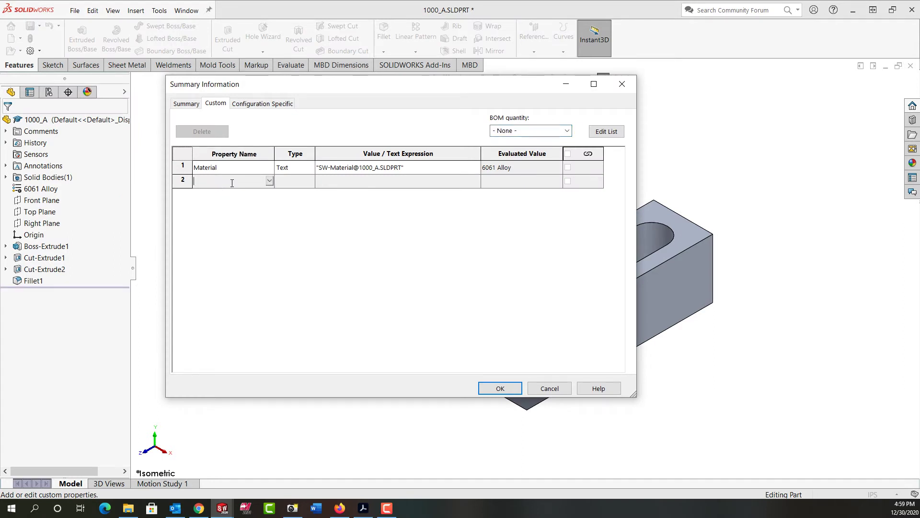
{"action": "left_click", "coordinate": [270, 182]}
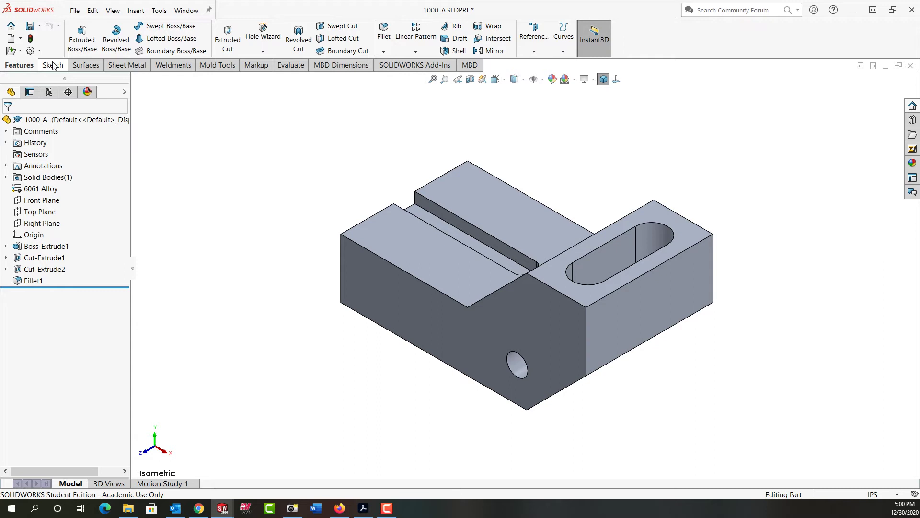
- Create a new part from the ANSI-INCH template
{"action": "left_click", "coordinate": [11, 41]}
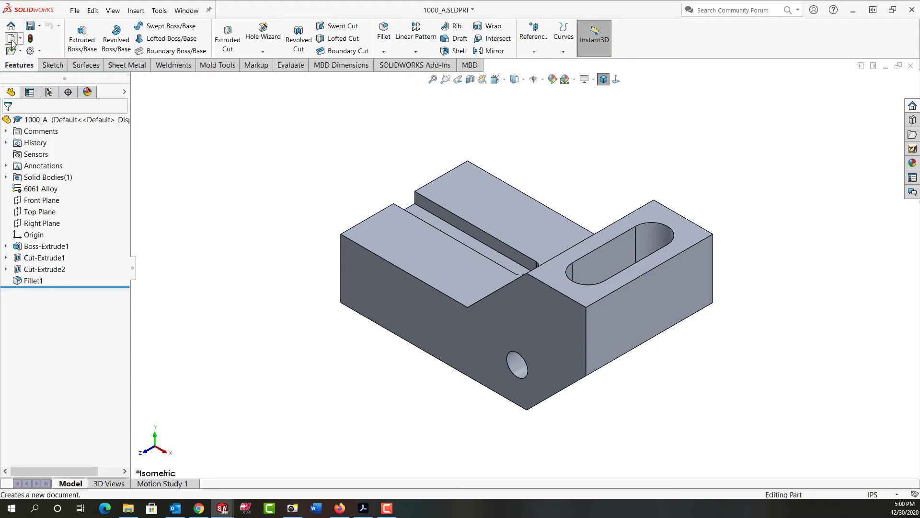
{"action": "left_click", "coordinate": [146, 206]}
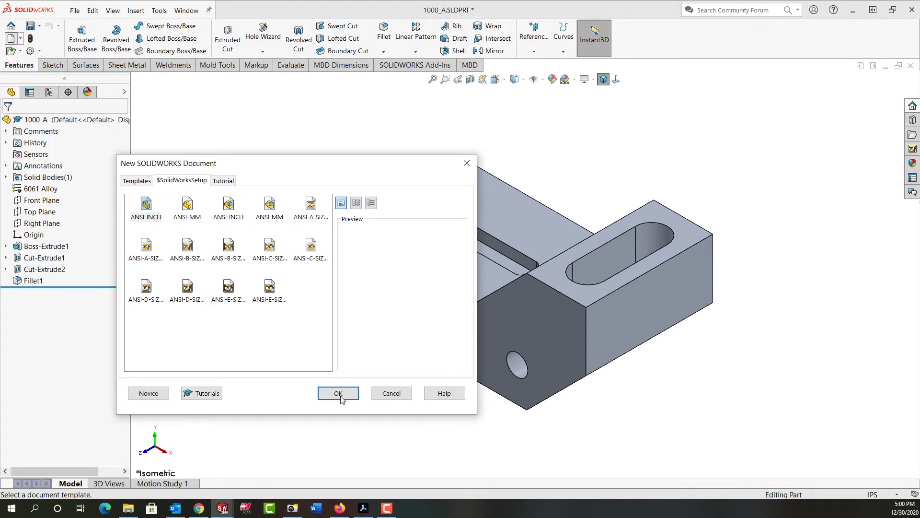
{"action": "left_click", "coordinate": [338, 393]}
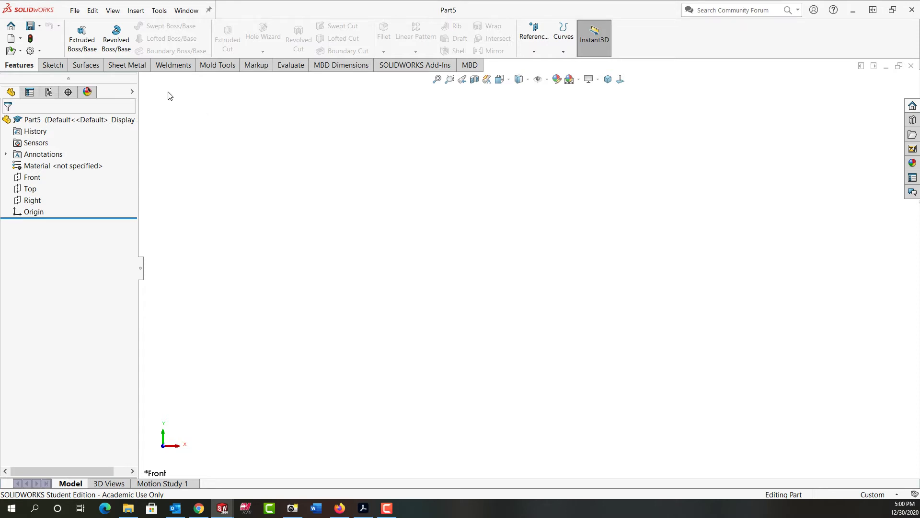
- Select Part5's custom properties Description through ApprovedDate, then close Part5 without saving
{"action": "left_click", "coordinate": [76, 11]}
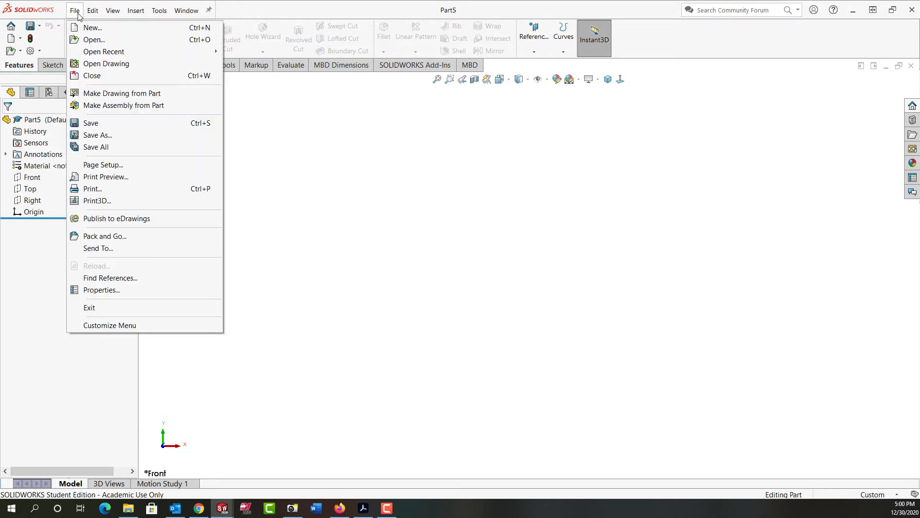
{"action": "left_click", "coordinate": [101, 290]}
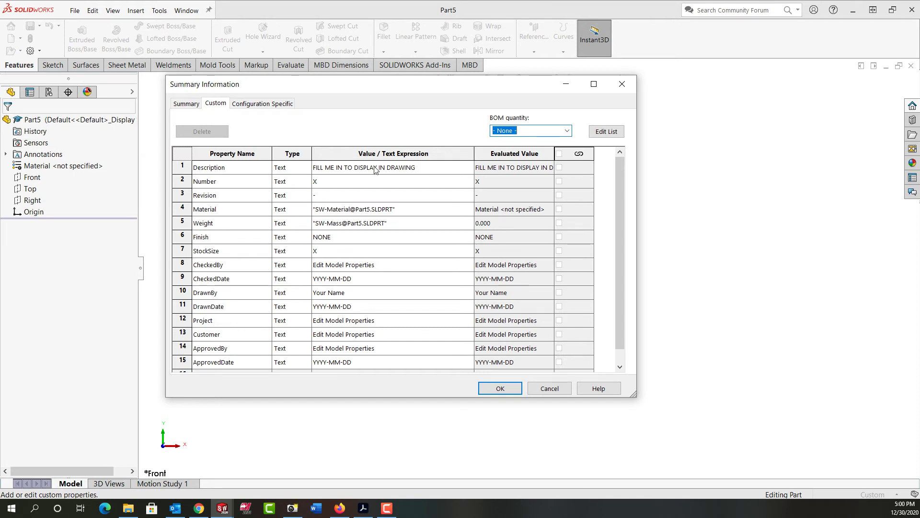
{"action": "left_click", "coordinate": [203, 170]}
{"action": "left_click", "coordinate": [182, 166]}
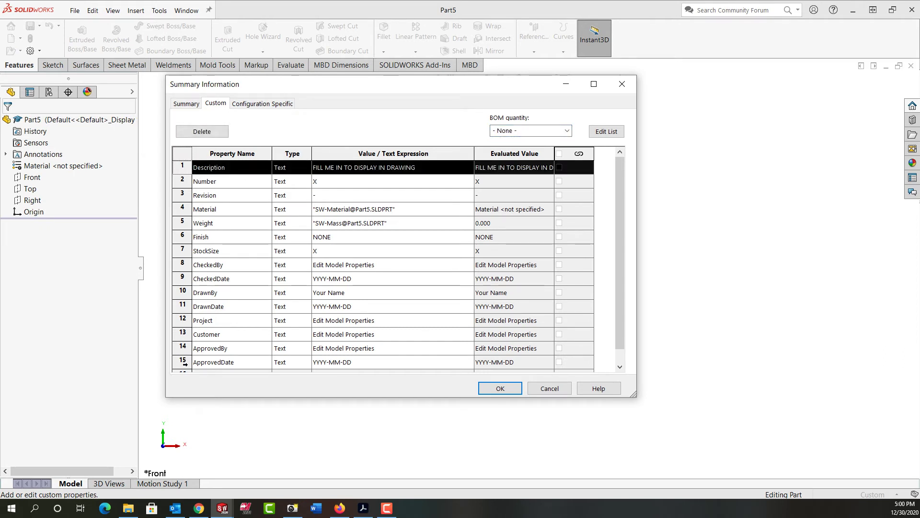
{"action": "left_click", "coordinate": [183, 362], "text": "shift"}
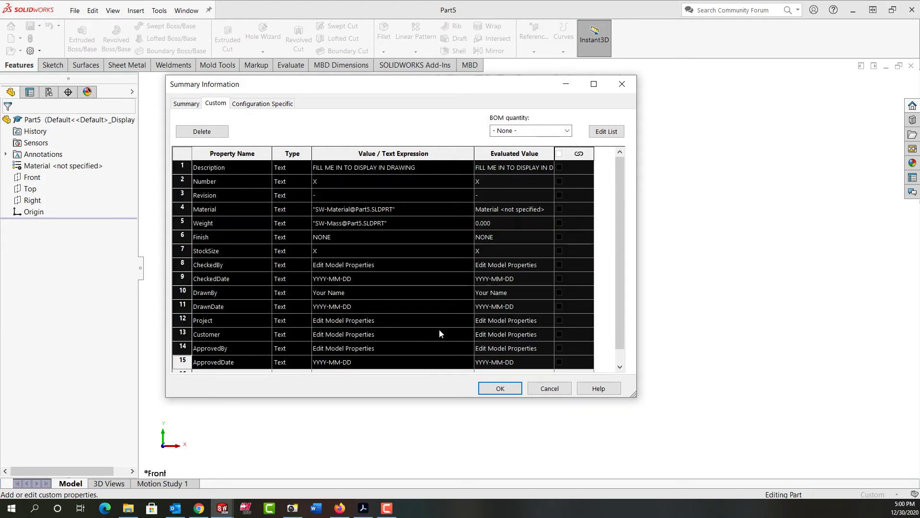
{"action": "left_click", "coordinate": [500, 388]}
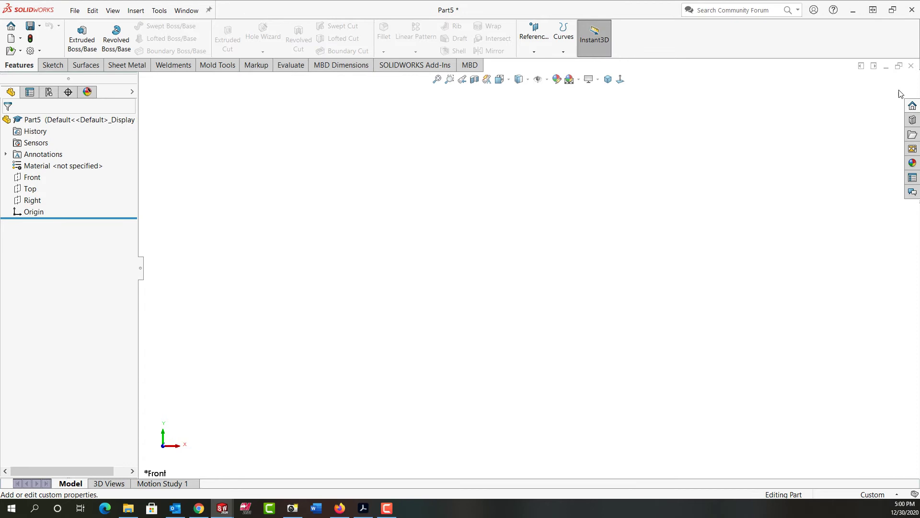
{"action": "left_click", "coordinate": [912, 66]}
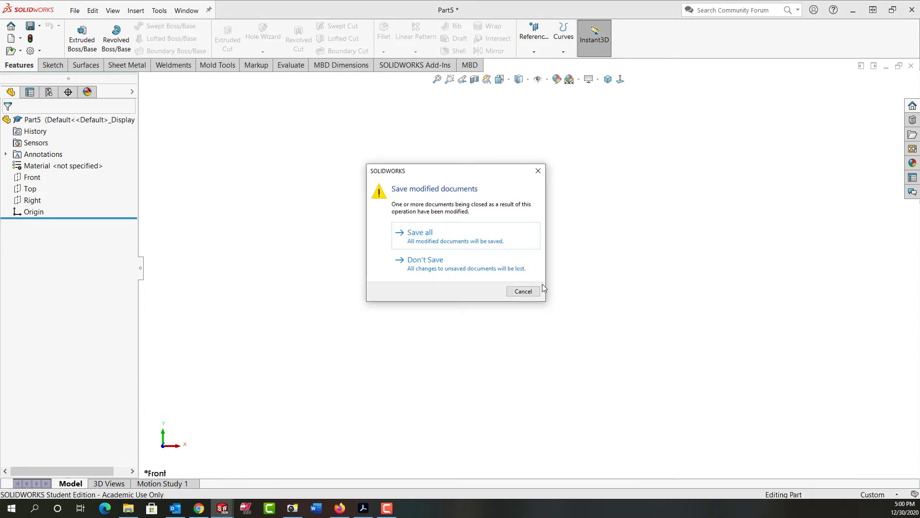
{"action": "left_click", "coordinate": [426, 264]}
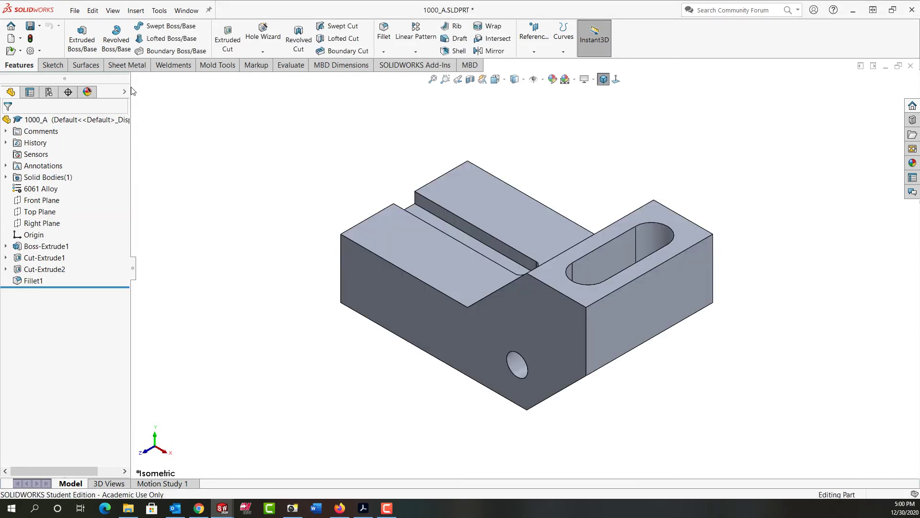
- Delete the PartNo and Material custom properties from part 1000_A
{"action": "left_click", "coordinate": [74, 10]}
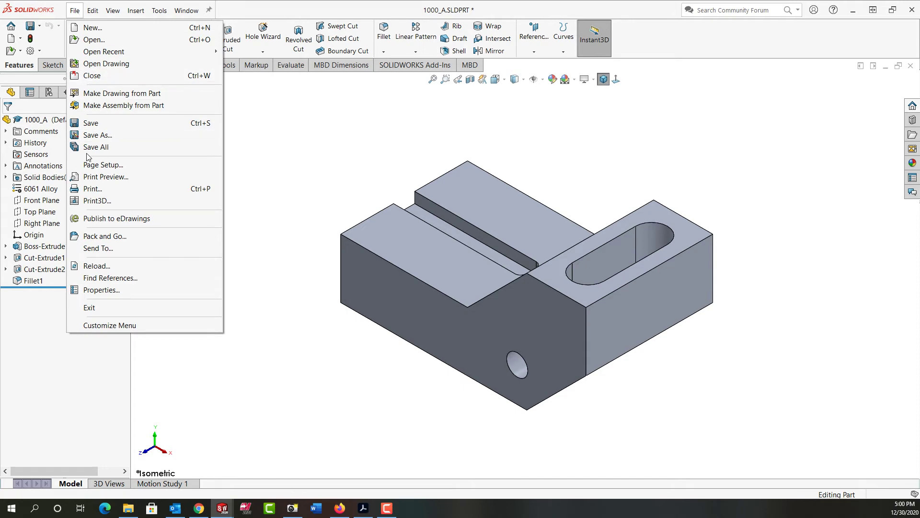
{"action": "left_click", "coordinate": [102, 290]}
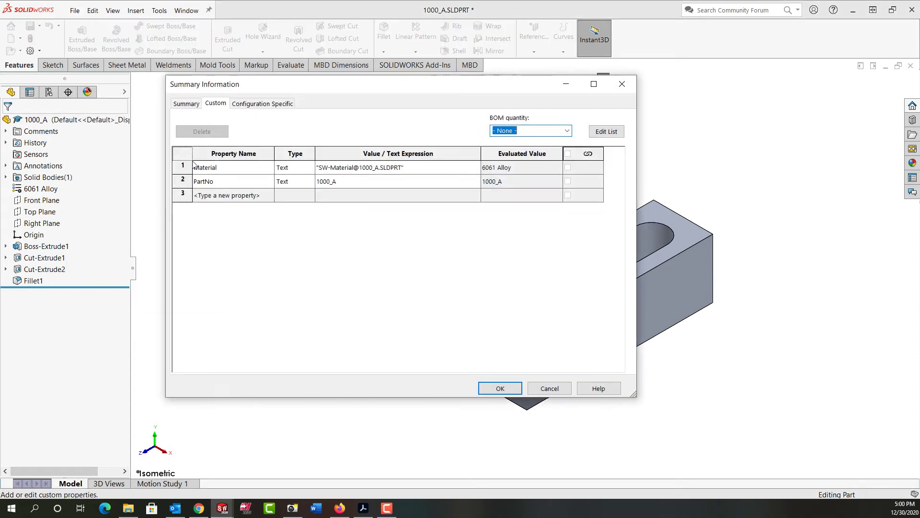
{"action": "left_click", "coordinate": [185, 185]}
{"action": "key", "text": "Delete"}
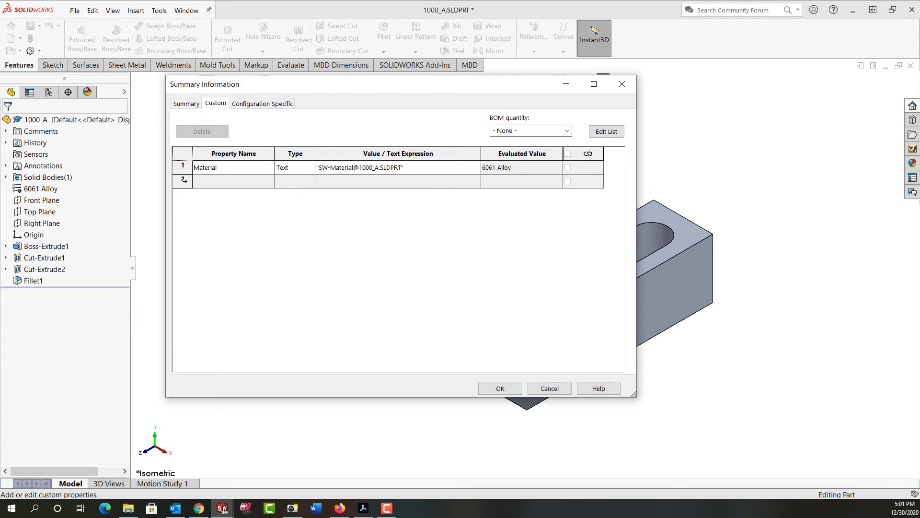
{"action": "left_click", "coordinate": [183, 167]}
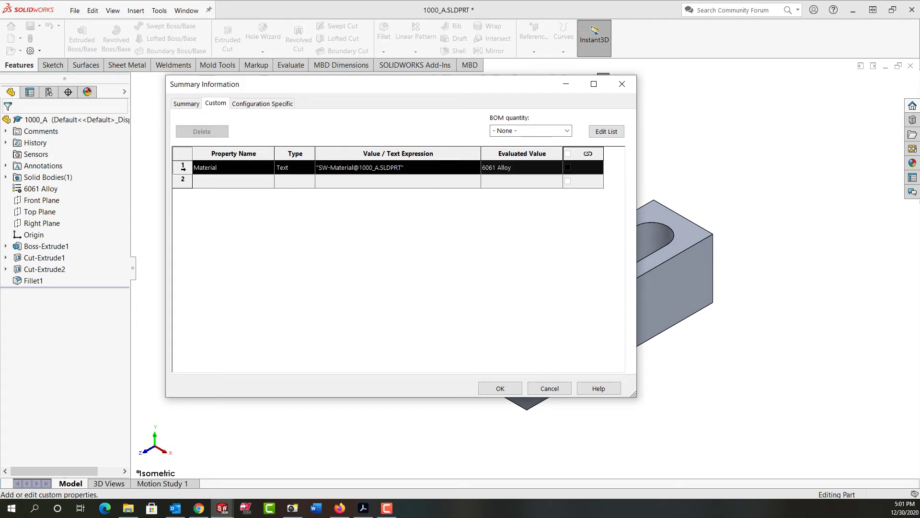
{"action": "key", "text": "Delete"}
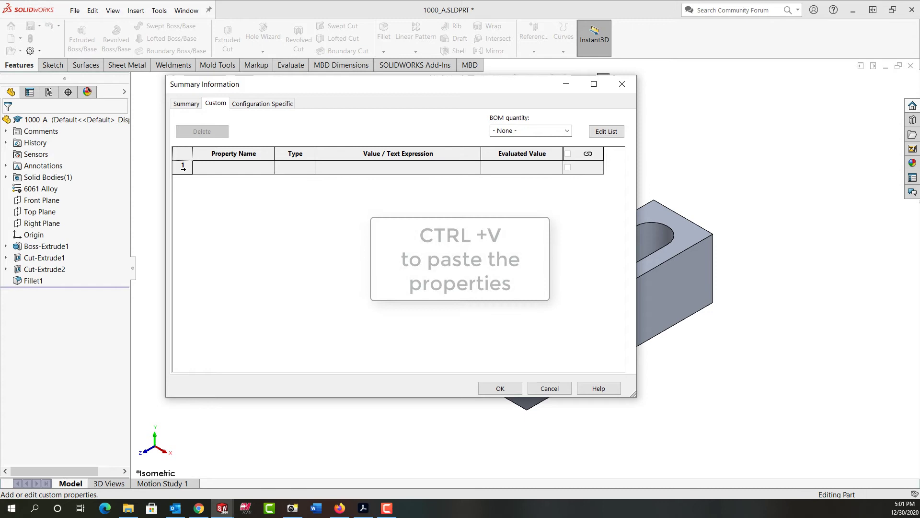
- Paste the copied property set (Description through ApprovedDate) into the empty row and save
{"action": "left_click", "coordinate": [183, 167]}
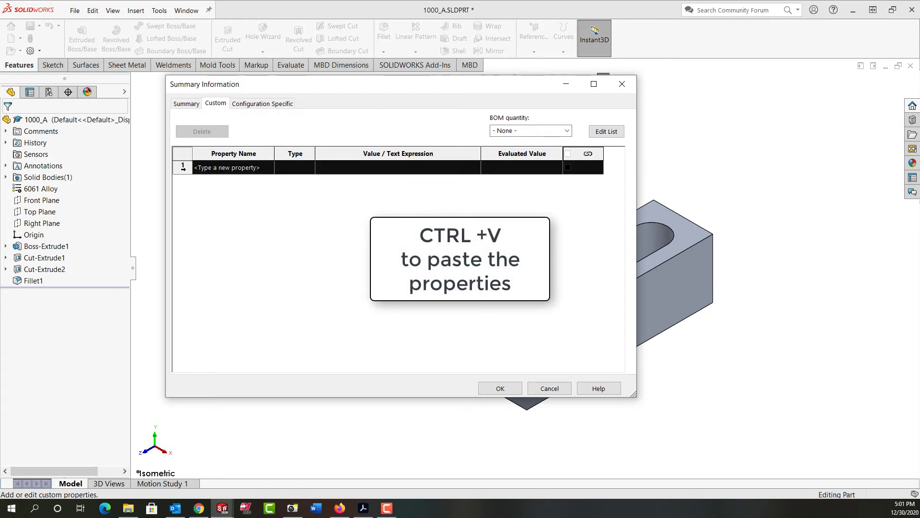
{"action": "key", "text": "ctrl+v"}
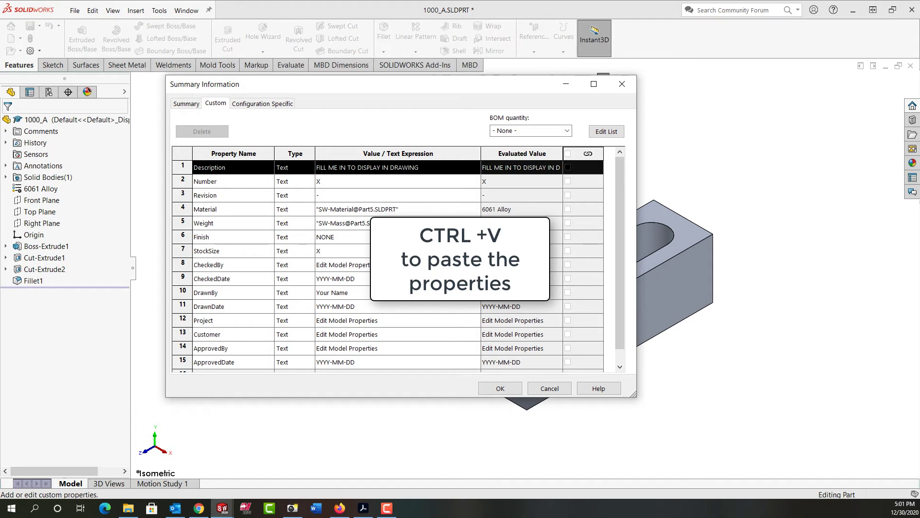
{"action": "left_click", "coordinate": [499, 389]}
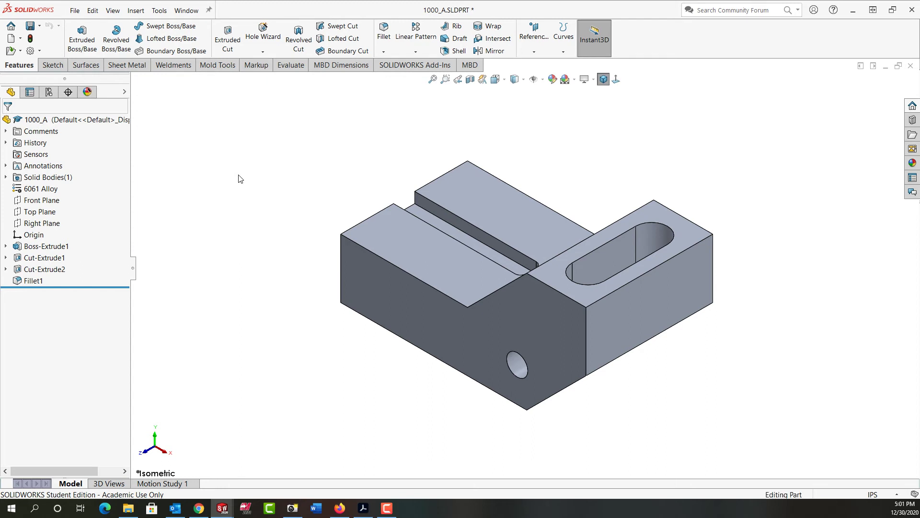
{"action": "key", "text": "ctrl+Tab"}
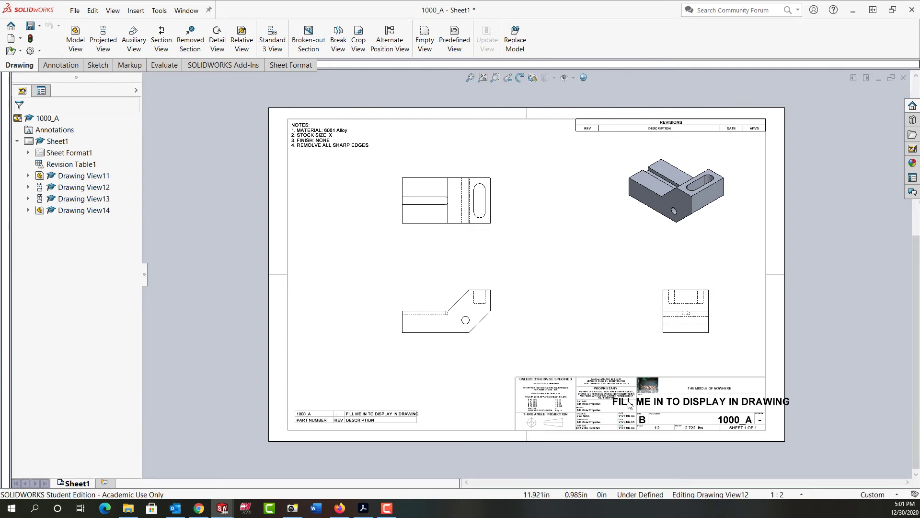
{"action": "scroll", "coordinate": [630, 405], "scroll_direction": "down", "scroll_amount": 4}
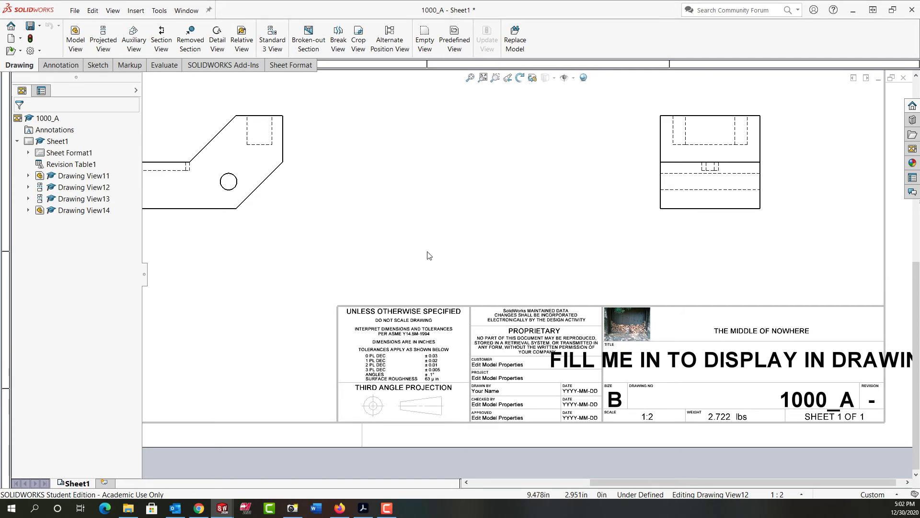
{"action": "key", "text": "ctrl+Tab"}
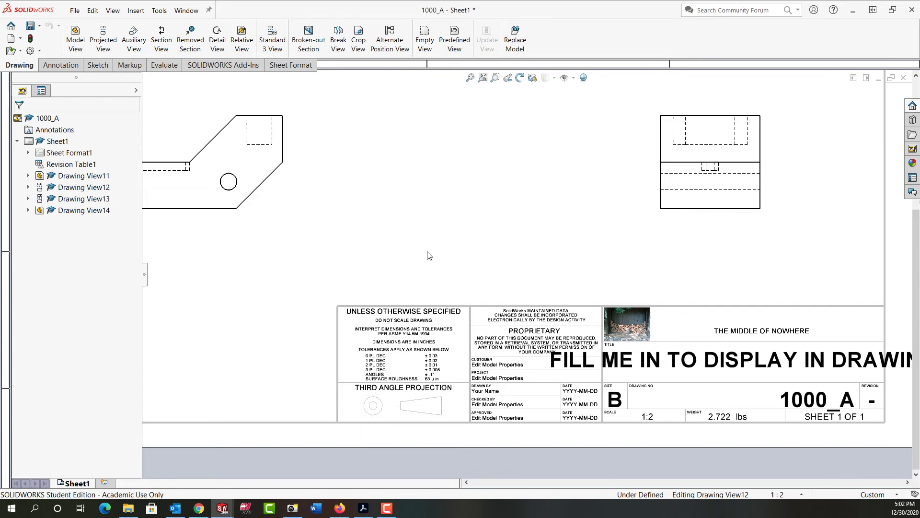
- Enter COUNTER BLOCK as the Description value in 1000_A's custom properties and save
{"action": "left_click", "coordinate": [75, 10]}
{"action": "left_click", "coordinate": [101, 290]}
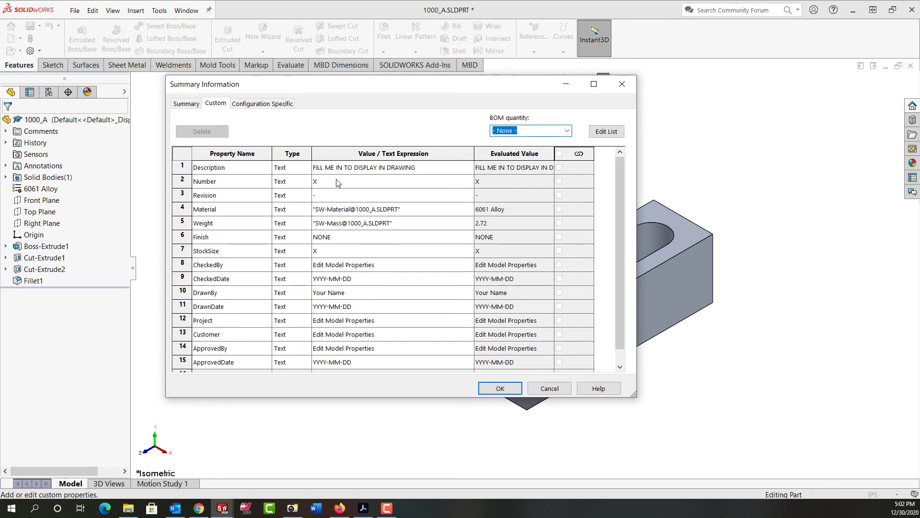
{"action": "left_click", "coordinate": [424, 170]}
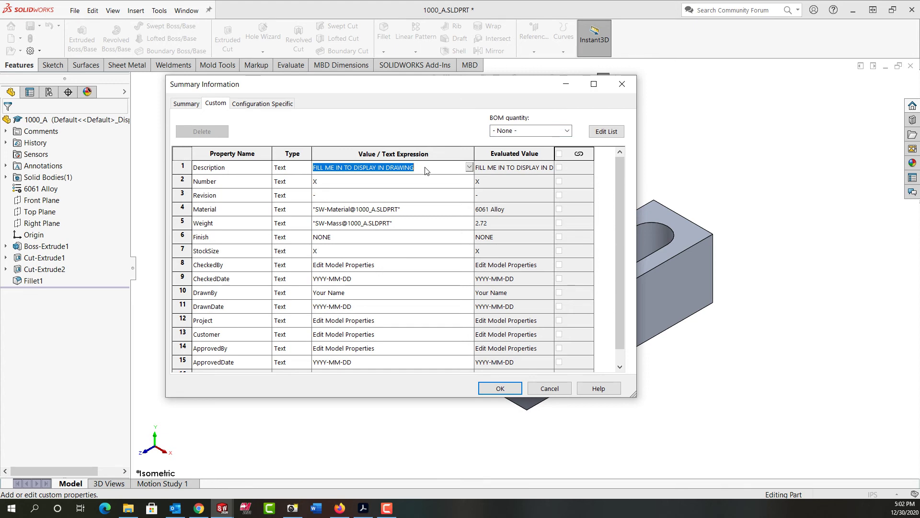
{"action": "type", "text": "COUNTE"}
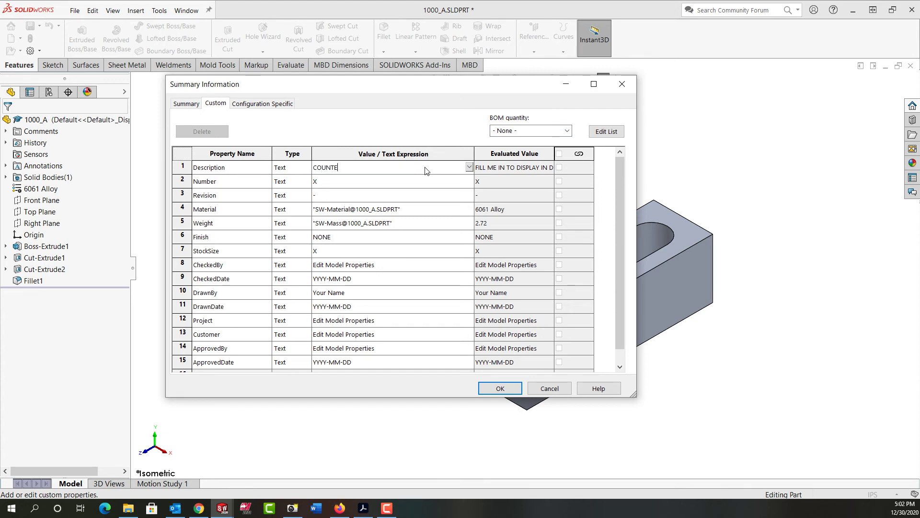
{"action": "type", "text": "R BLOCK"}
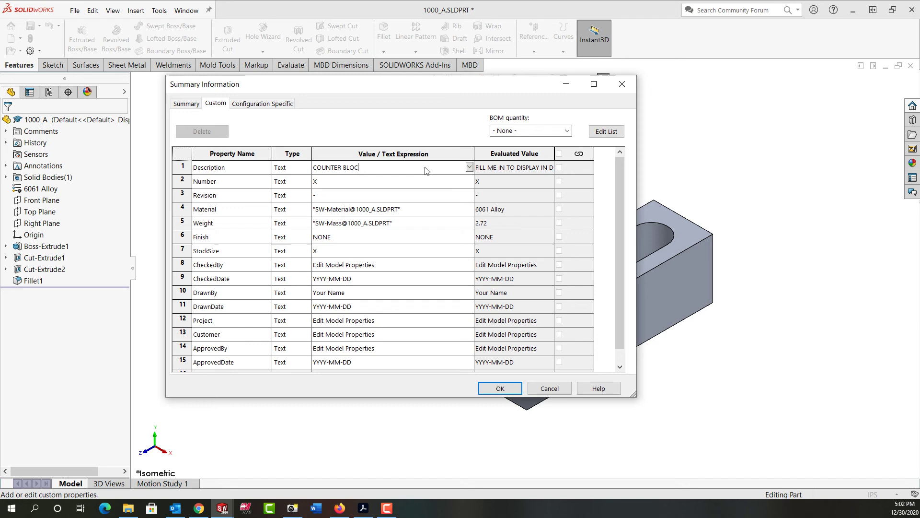
{"action": "left_click", "coordinate": [505, 391]}
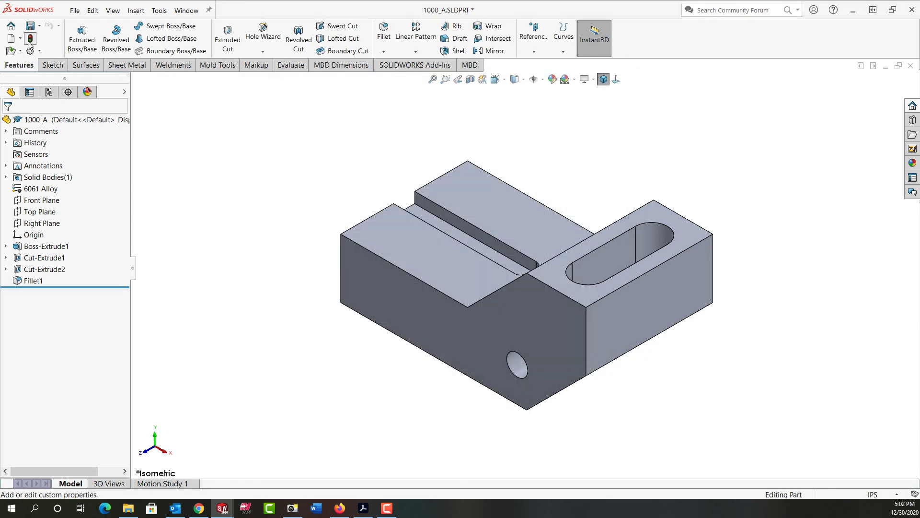
- Switch to the 1000_A drawing and zoom to fit the sheet to see COUNTER BLOCK
{"action": "key", "text": "ctrl+Tab"}
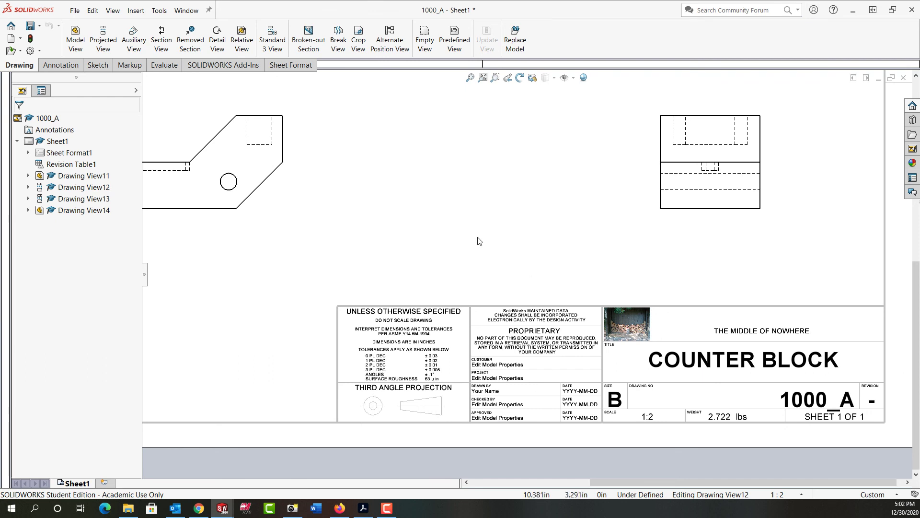
{"action": "left_click", "coordinate": [470, 77]}
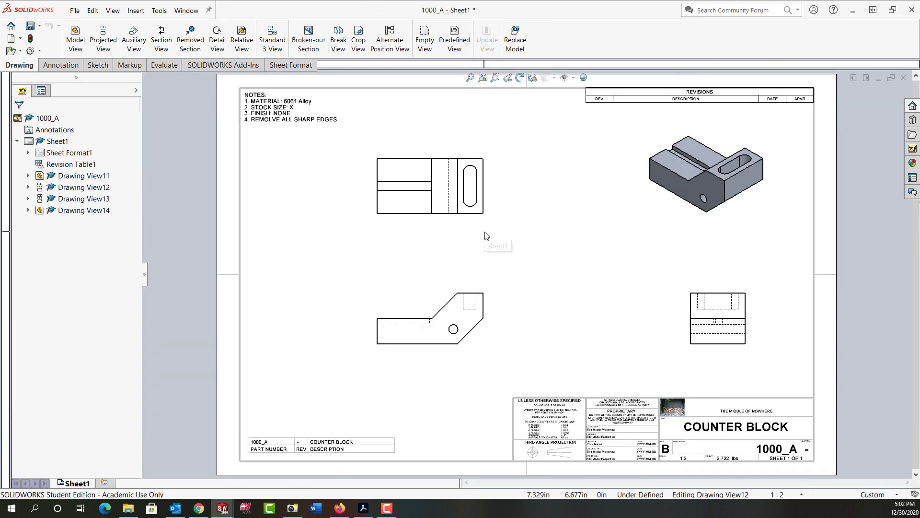